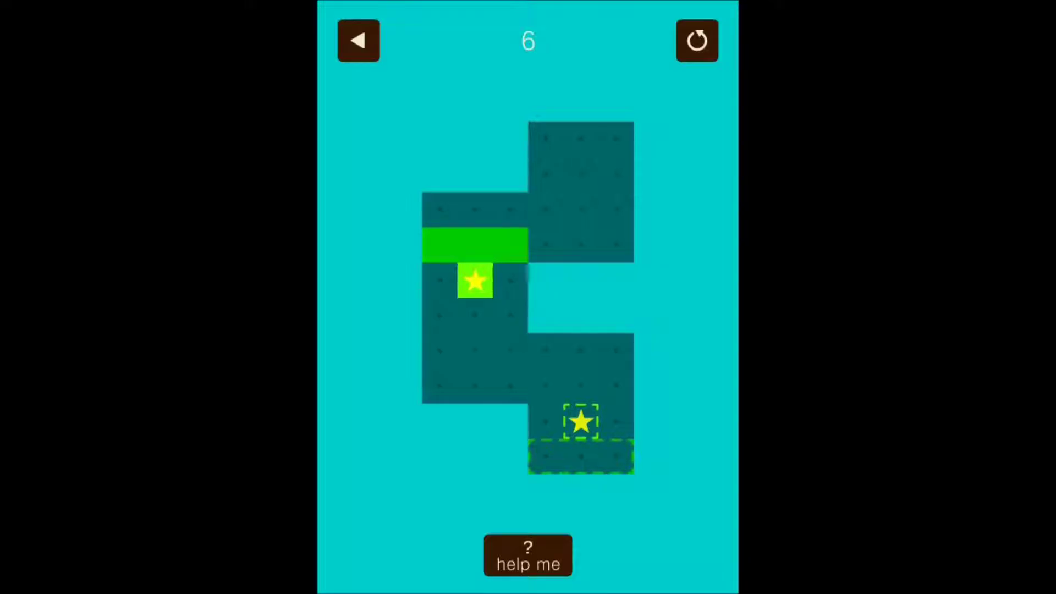
# Shift the green bar and star block right and down toward the bottom-left corner
pyautogui.press('Right')
pyautogui.press('Down')
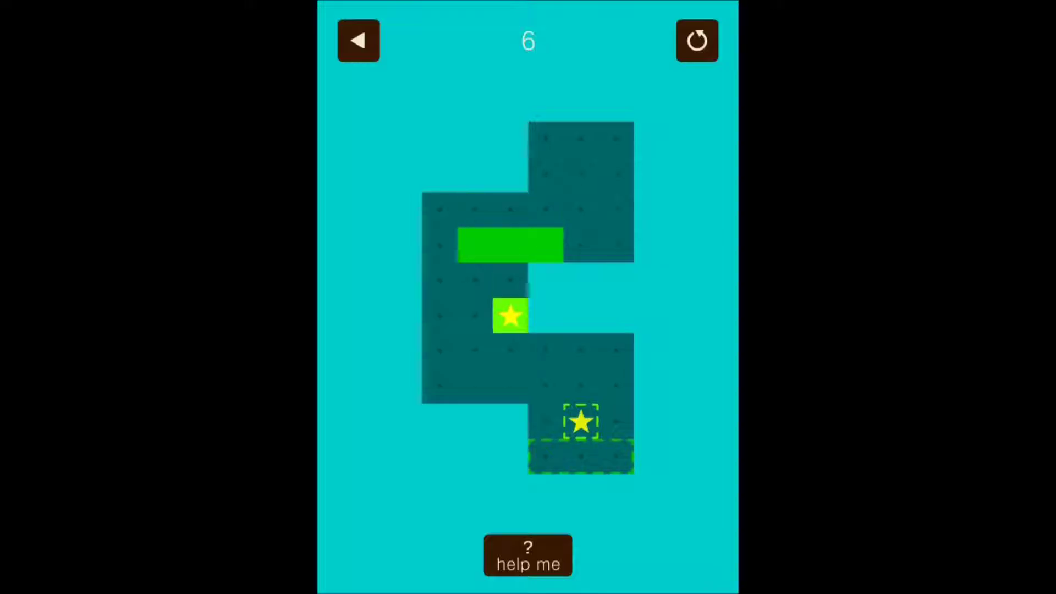
pyautogui.press('Down')
pyautogui.press('Right')
pyautogui.press('Down')
pyautogui.press('Left')
pyautogui.press('Left')
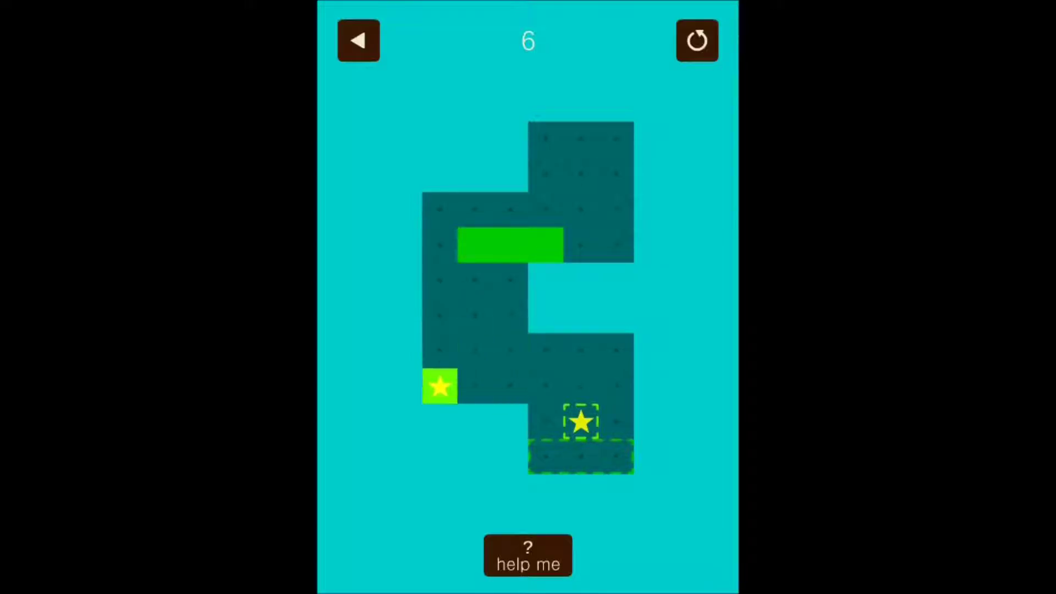
# Bring the star block back toward the middle of level 6
pyautogui.press('Right')
pyautogui.press('Up')
pyautogui.press('Left')
pyautogui.press('Down')
pyautogui.press('Up')
pyautogui.press('Right')
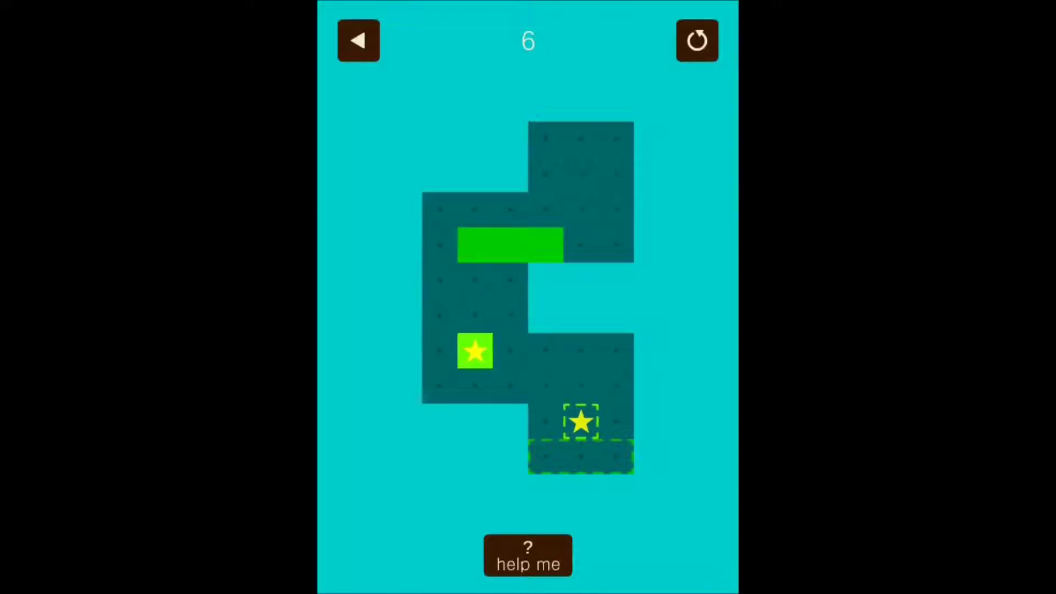
# Move the star block onto the star outline and into the bottom target row
pyautogui.press('Right')
pyautogui.press('Right')
pyautogui.press('Right')
pyautogui.press('Down')
pyautogui.press('Down')
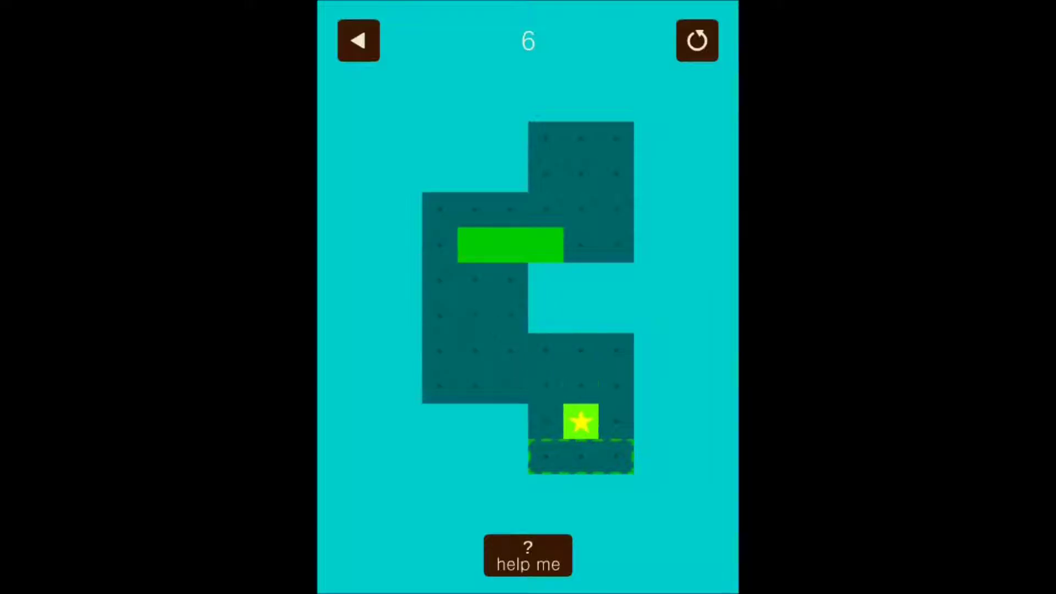
pyautogui.press('Down')
pyautogui.press('Right')
pyautogui.press('Left')
pyautogui.press('Left')
pyautogui.press('Up')
pyautogui.press('Right')
pyautogui.press('Down')
# Try sliding the star block along the bottom row, then lift it out of the targets
pyautogui.press('Left')
pyautogui.press('Right')
pyautogui.press('Right')
pyautogui.press('Up')
pyautogui.press('Left')
pyautogui.press('Down')
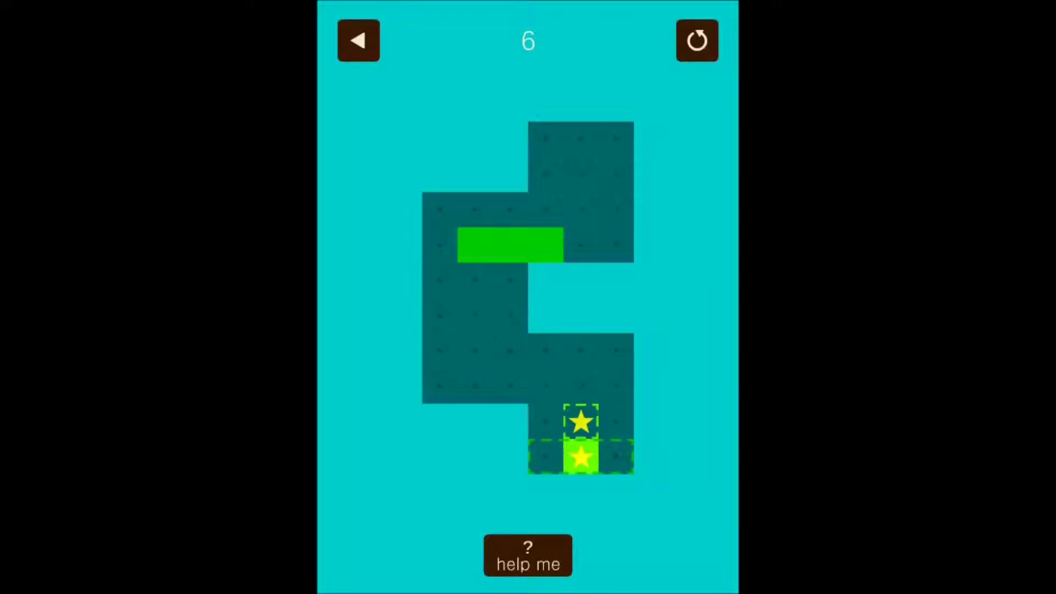
pyautogui.press('Up')
pyautogui.press('Up')
pyautogui.press('Left')
pyautogui.press('Left')
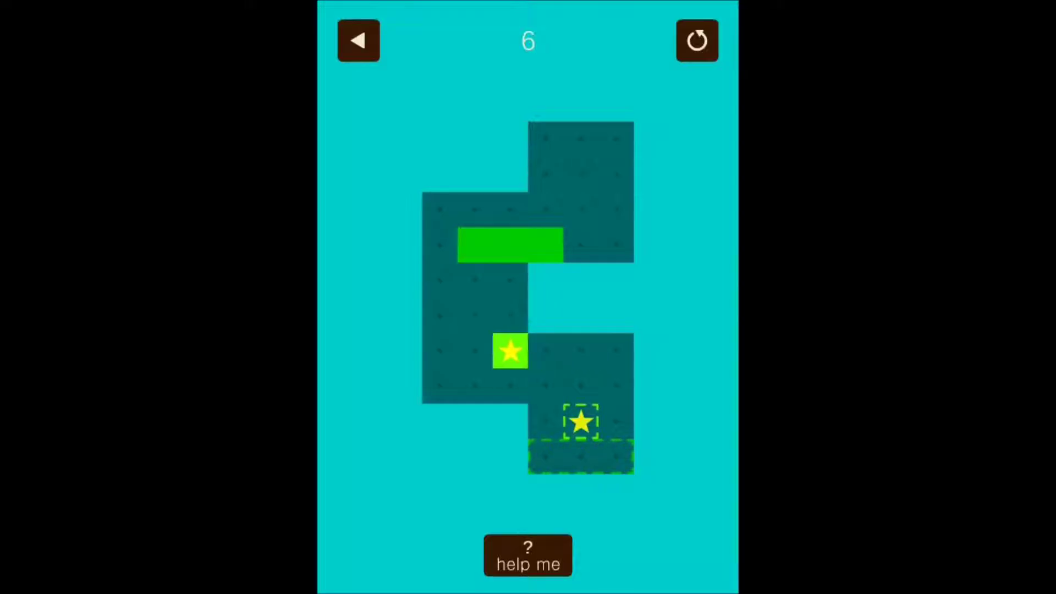
# Push the star block up against the green bar, lower both a row, and shift the star right
pyautogui.press('Up')
pyautogui.press('Up')
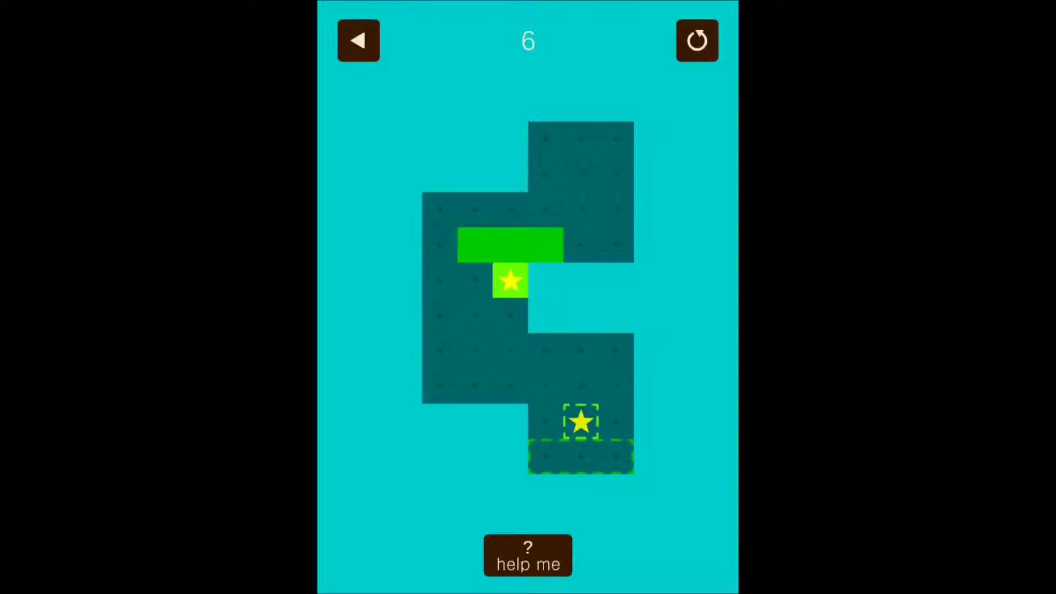
pyautogui.press('Up')
pyautogui.press('Left')
pyautogui.press('Down')
pyautogui.press('Down')
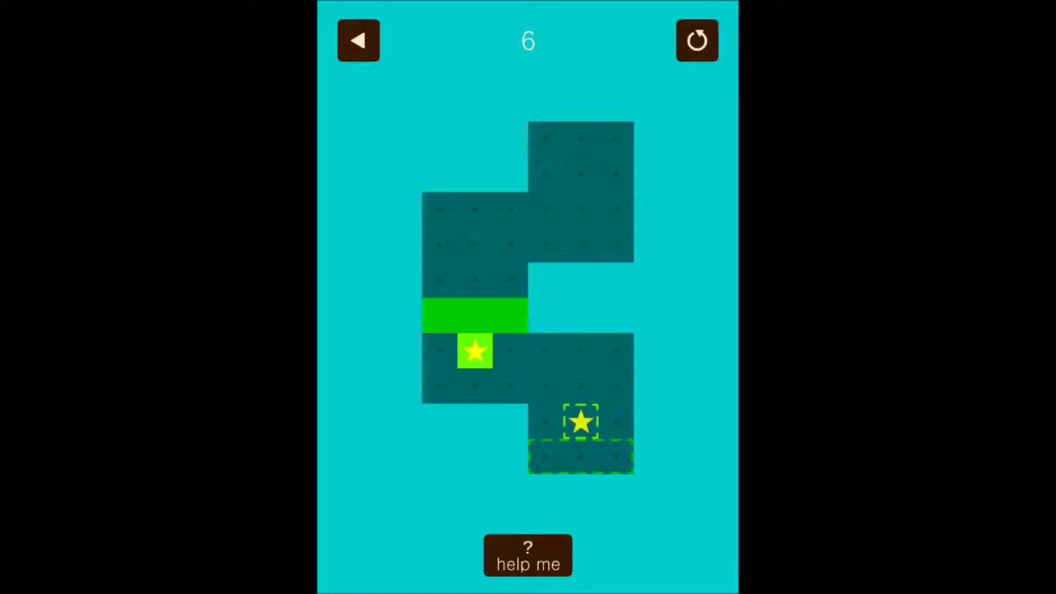
pyautogui.press('Right')
pyautogui.press('Down')
pyautogui.press('Down')
pyautogui.press('Down')
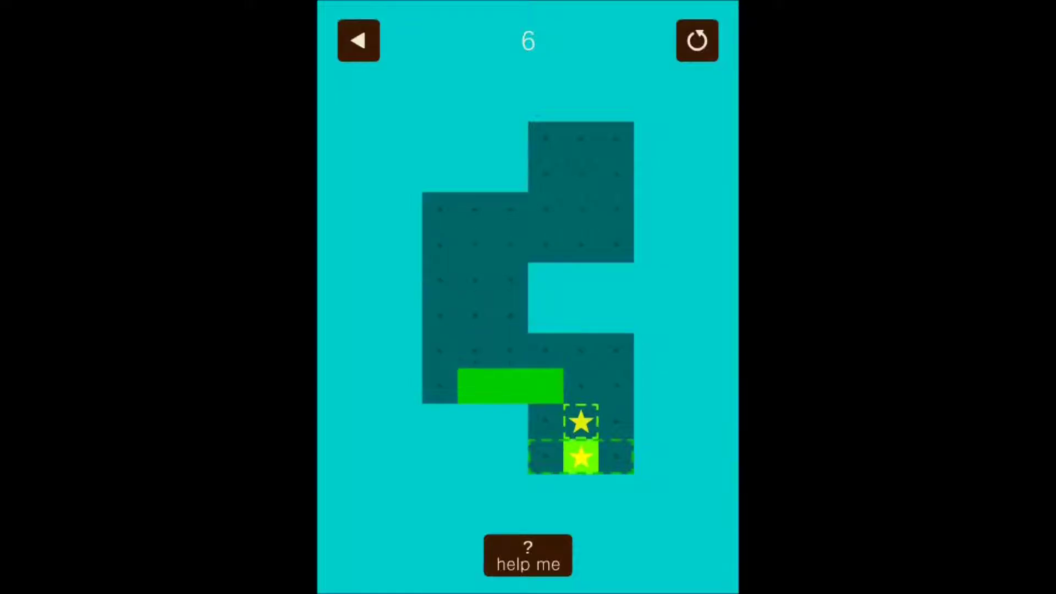
# Slide the green bar left and right, carrying the star block left with it
pyautogui.press('Right')
pyautogui.press('Right')
pyautogui.press('Up')
pyautogui.press('Up')
pyautogui.press('Left')
pyautogui.press('Left')
pyautogui.press('Right')
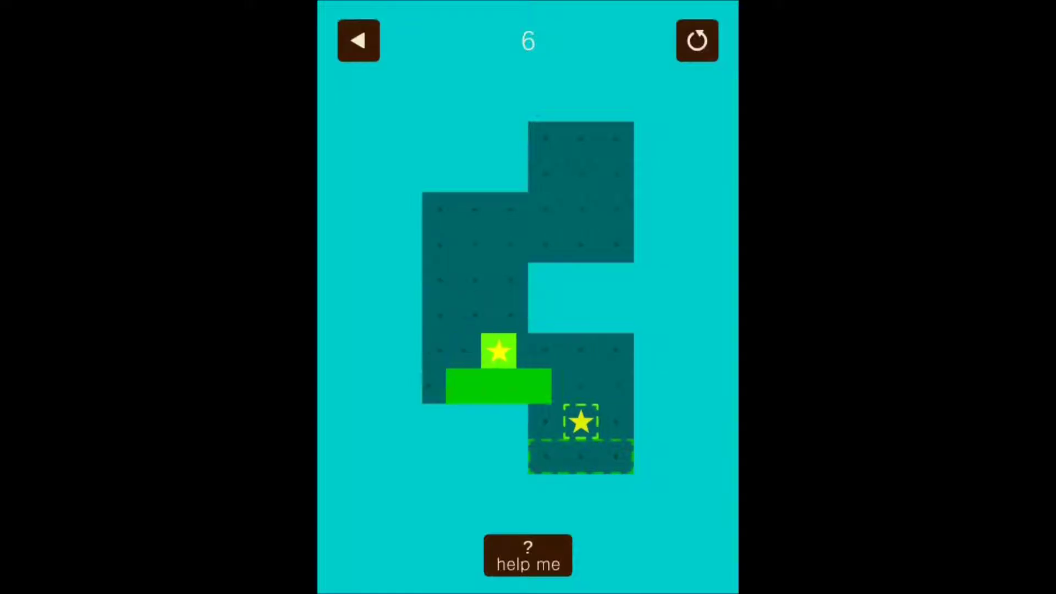
pyautogui.press('Right')
pyautogui.press('Right')
pyautogui.press('Left')
pyautogui.press('Left')
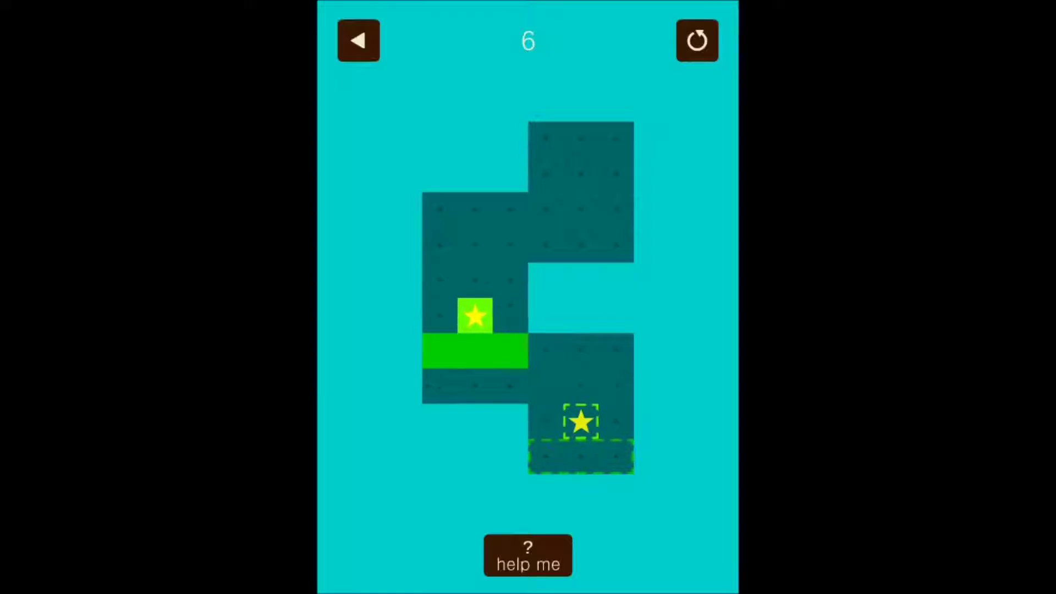
pyautogui.press('Right')
pyautogui.press('Left')
# Raise the green bar with the star block and settle the star above the bar
pyautogui.press('Up')
pyautogui.press('Up')
pyautogui.press('Down')
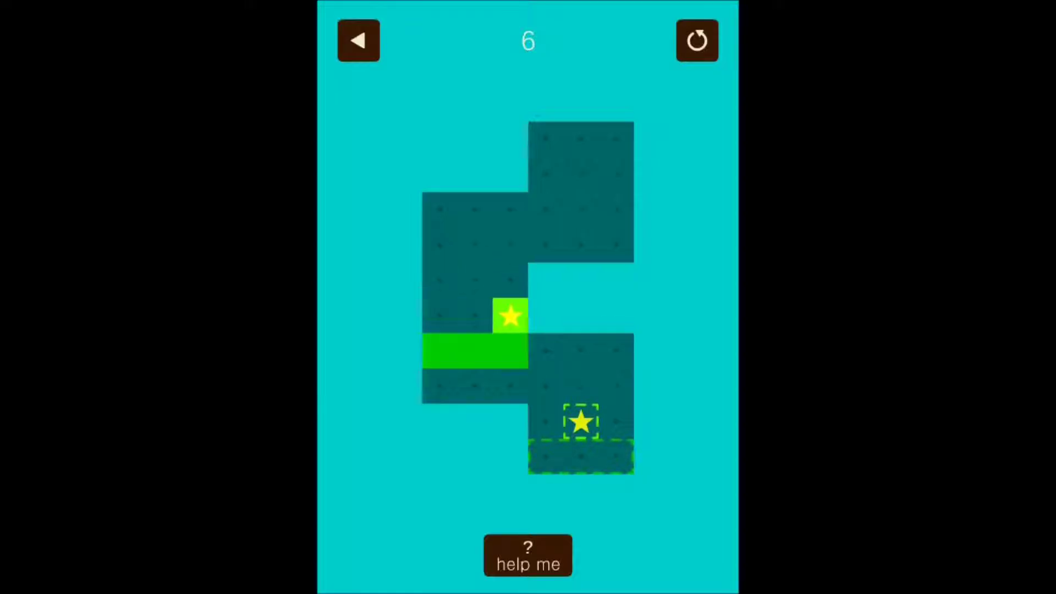
pyautogui.press('Up')
pyautogui.press('Down')
pyautogui.press('Up')
pyautogui.press('Up')
pyautogui.press('Right')
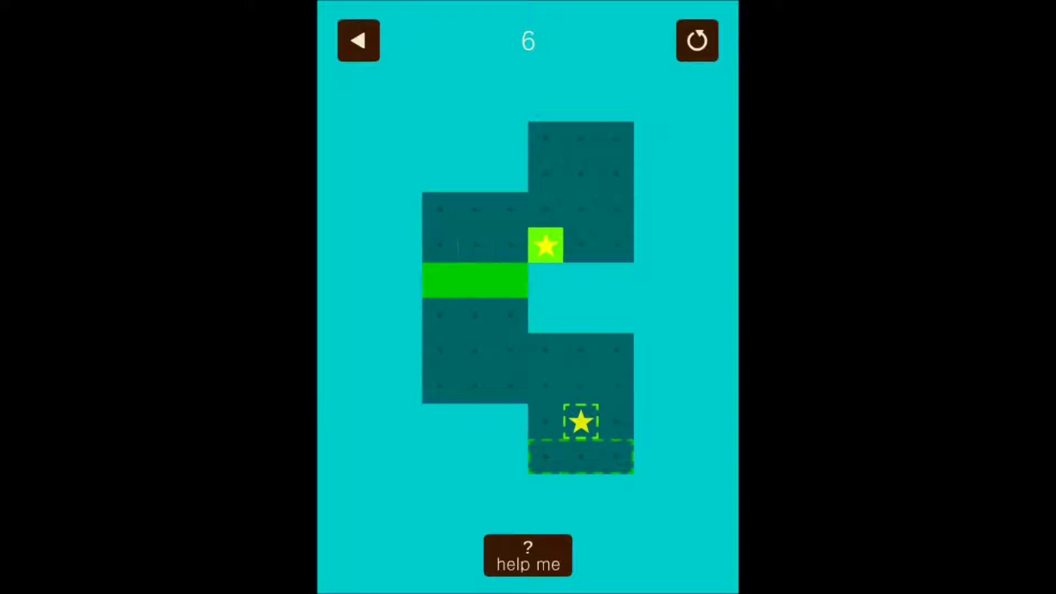
pyautogui.press('Up')
pyautogui.press('Left')
pyautogui.press('Left')
pyautogui.press('Left')
pyautogui.press('Down')
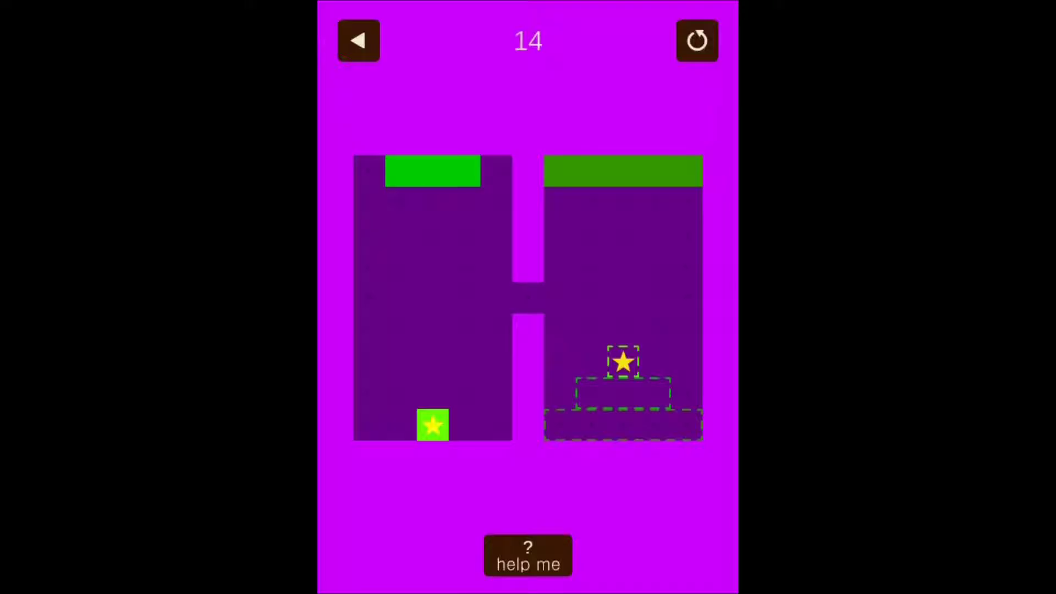
# Move the star block through the corridor into the right room, above the target
pyautogui.press('Right')
pyautogui.press('Up')
pyautogui.press('Up')
pyautogui.press('Right')
pyautogui.press('Right')
pyautogui.press('Up')
pyautogui.press('Right')
pyautogui.press('Right')
pyautogui.press('Up')
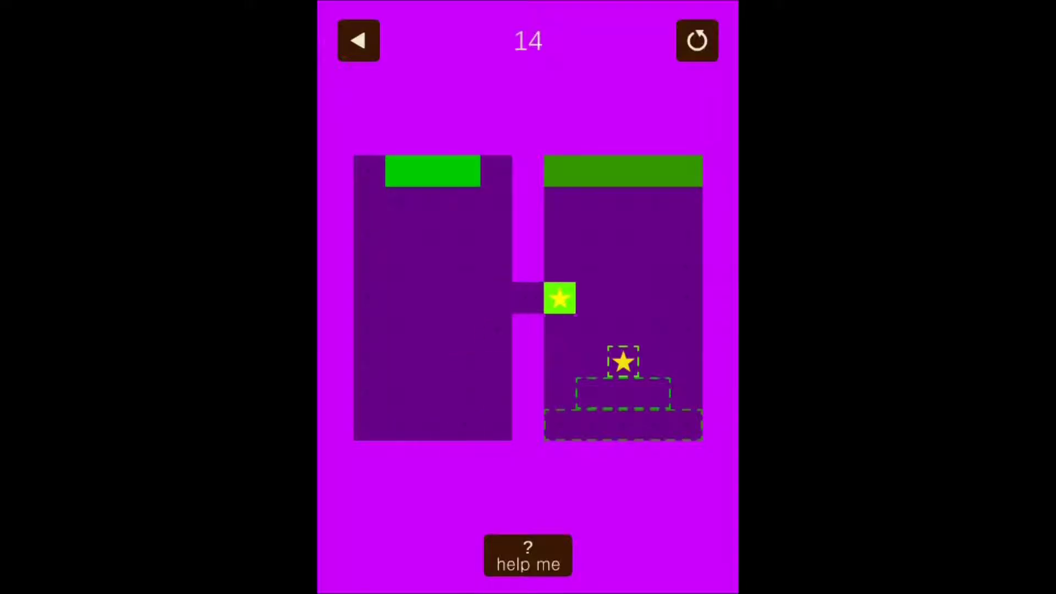
pyautogui.press('Up')
pyautogui.press('Up')
pyautogui.press('Down')
pyautogui.press('Down')
pyautogui.press('Down')
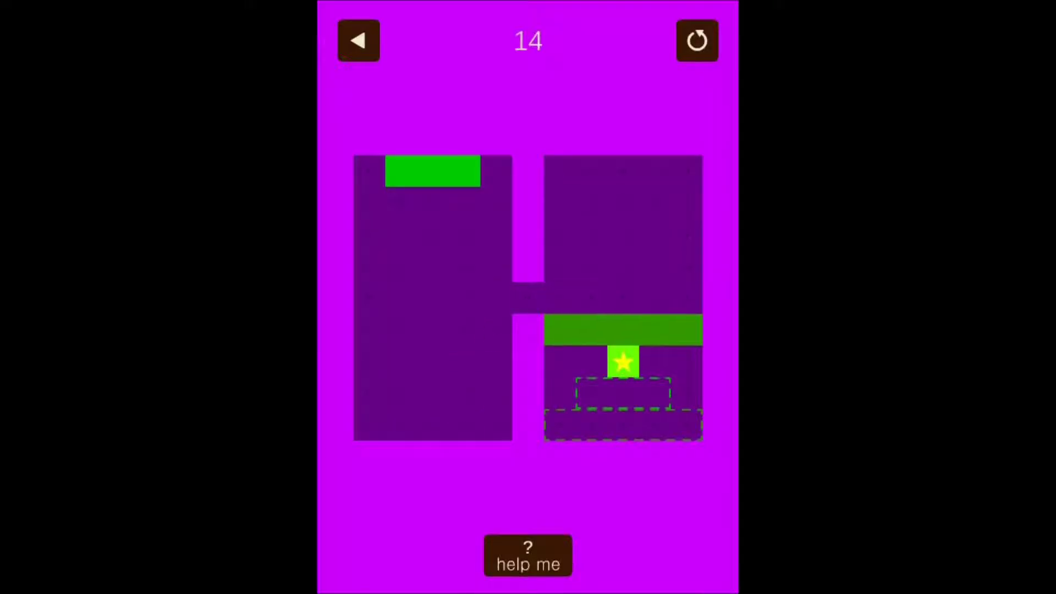
# Steer the star block into the corridor gap and down past the target star
pyautogui.press('Up')
pyautogui.press('Left')
pyautogui.press('Left')
pyautogui.press('Down')
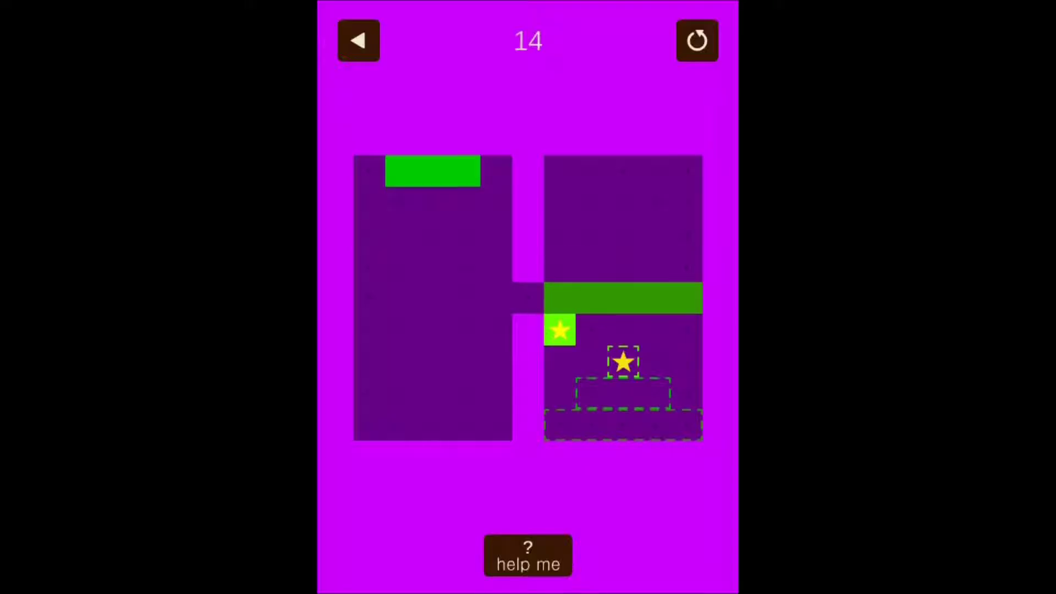
pyautogui.press('Up')
pyautogui.press('Left')
pyautogui.press('Right')
pyautogui.press('Down')
pyautogui.press('Down')
pyautogui.press('Down')
pyautogui.press('Right')
pyautogui.press('Right')
pyautogui.press('Right')
# Raise the green bar and star above the target, then return the star to the left room's bar
pyautogui.press('Down')
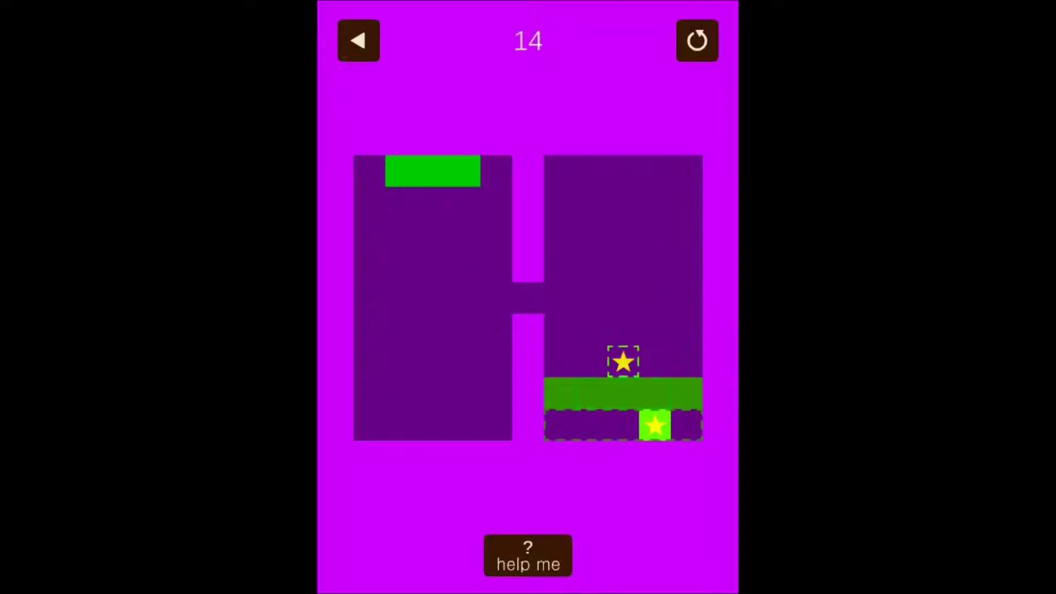
pyautogui.press('Up')
pyautogui.press('Down')
pyautogui.press('Up')
pyautogui.press('Up')
pyautogui.press('Up')
pyautogui.press('Left')
pyautogui.press('Left')
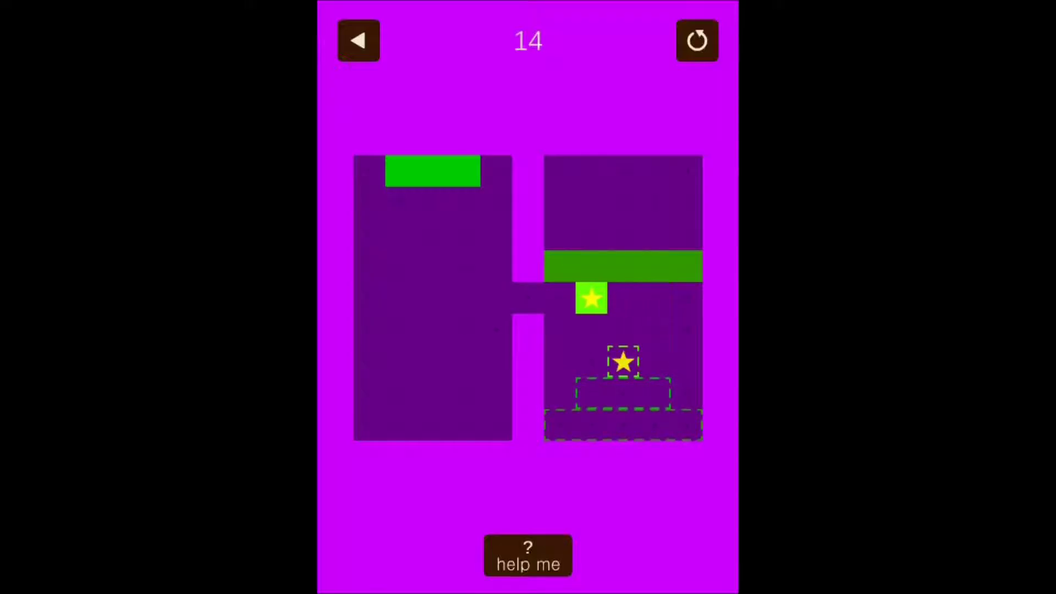
pyautogui.press('Left')
pyautogui.press('Left')
pyautogui.press('Left')
pyautogui.press('Left')
pyautogui.press('Up')
pyautogui.press('Up')
# Carry the left green bar down the room, push it right, and put the star above its left end
pyautogui.press('Right')
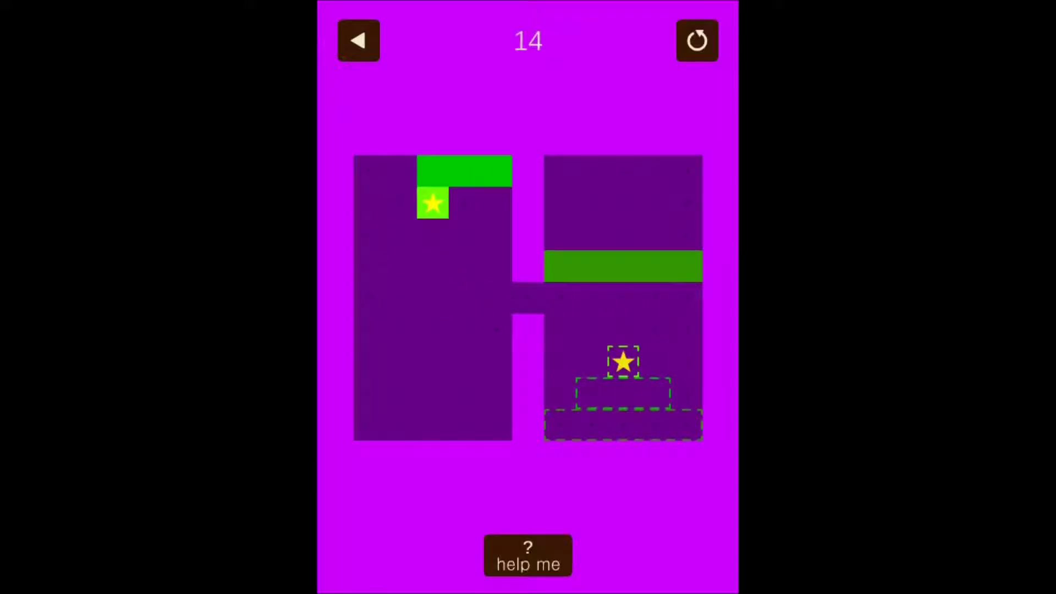
pyautogui.press('Down')
pyautogui.press('Down')
pyautogui.press('Down')
pyautogui.press('Down')
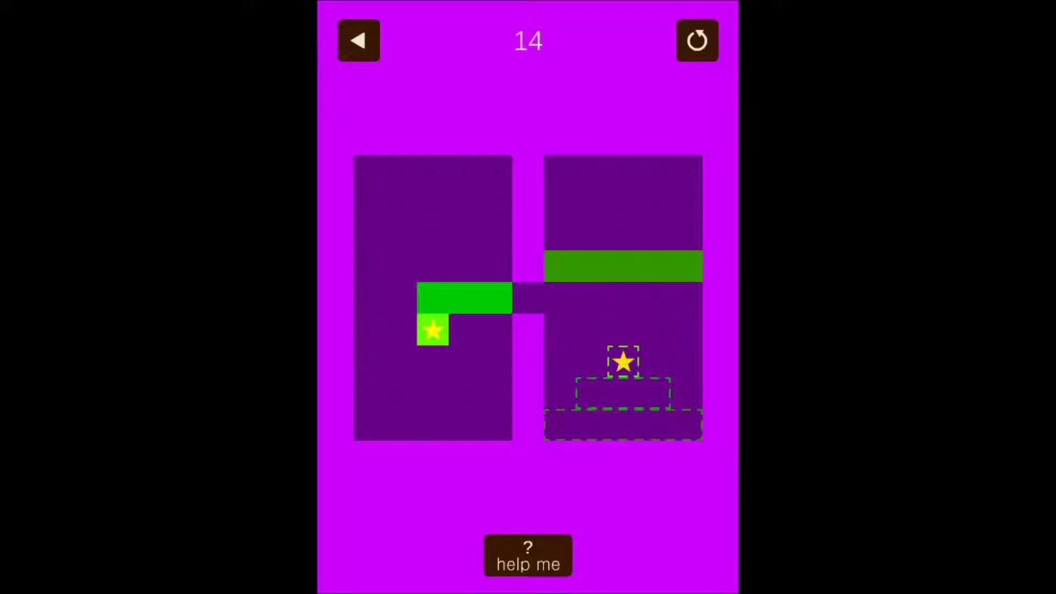
pyautogui.press('Down')
pyautogui.press('Right')
pyautogui.press('Down')
pyautogui.press('Left')
pyautogui.press('Left')
pyautogui.press('Up')
pyautogui.press('Up')
pyautogui.press('Right')
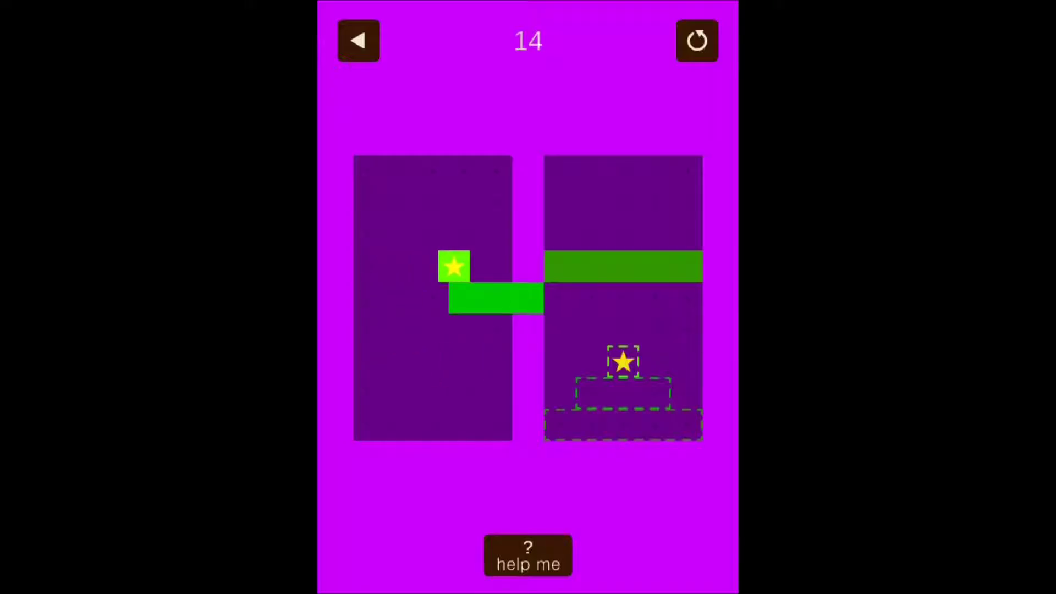
pyautogui.press('Right')
# Steer the star block around the bar, then slide both back toward the left room
pyautogui.press('Up')
pyautogui.press('Left')
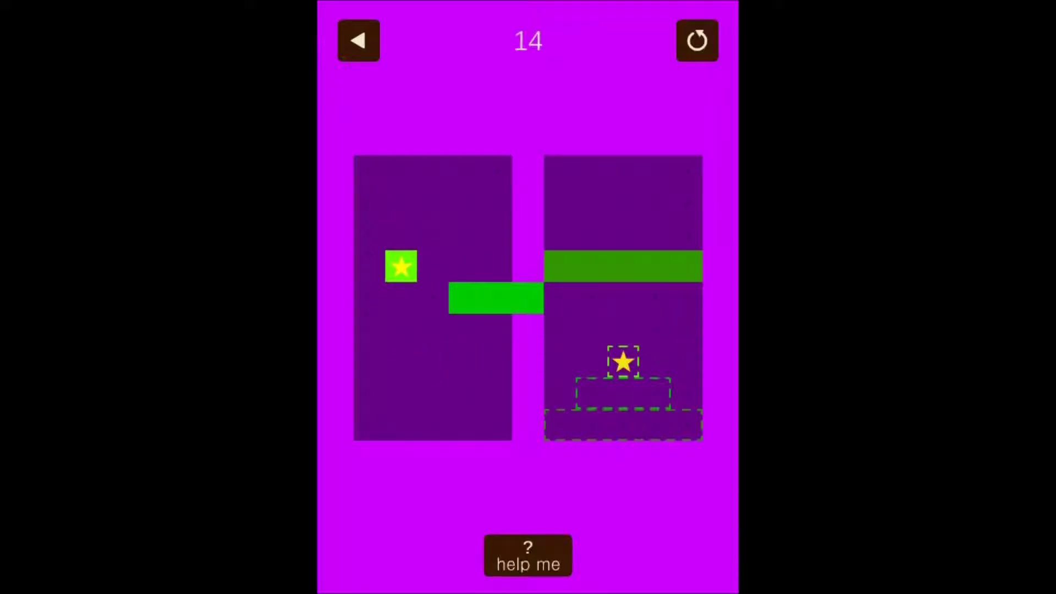
pyautogui.press('Down')
pyautogui.press('Down')
pyautogui.press('Right')
pyautogui.press('Up')
pyautogui.press('Right')
pyautogui.press('Right')
pyautogui.press('Right')
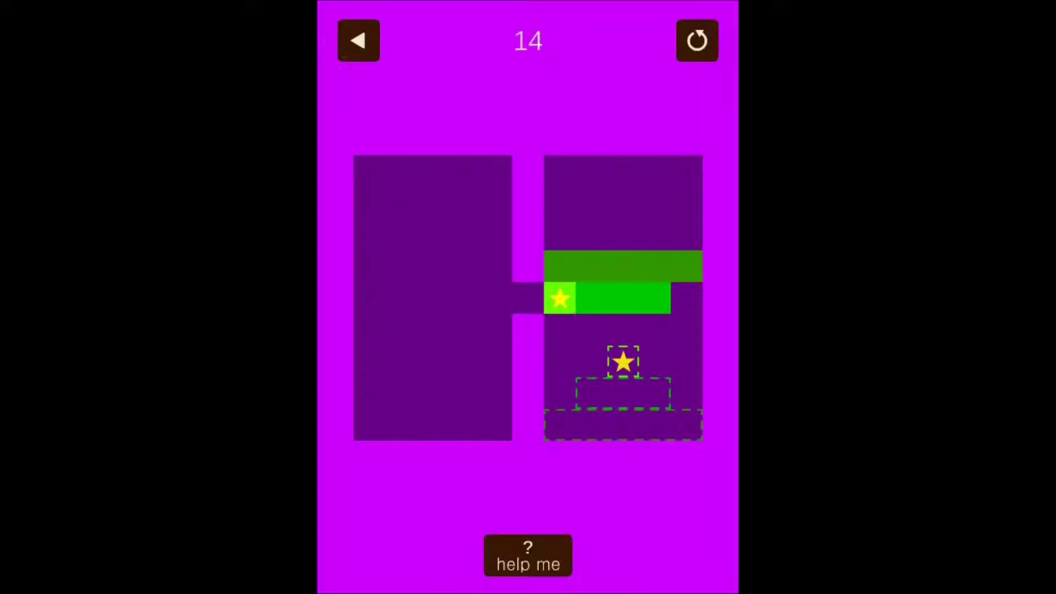
pyautogui.press('Left')
pyautogui.press('Left')
pyautogui.press('Left')
pyautogui.press('Left')
# Set the star block near the bar's left end and push the light bar into the right room
pyautogui.press('Up')
pyautogui.press('Right')
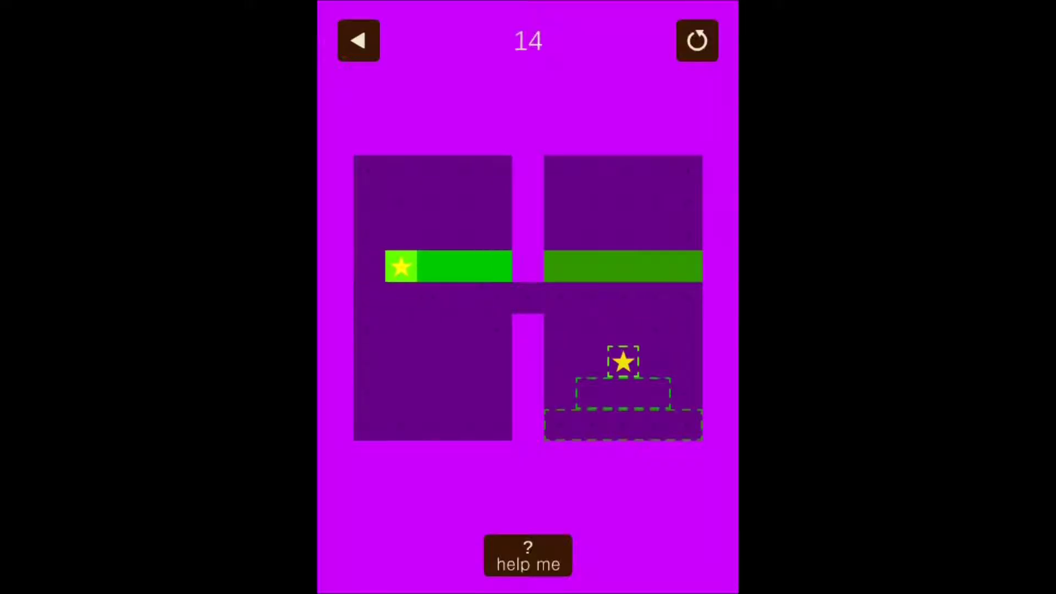
pyautogui.press('Down')
pyautogui.press('Right')
pyautogui.press('Up')
pyautogui.press('Down')
pyautogui.press('Right')
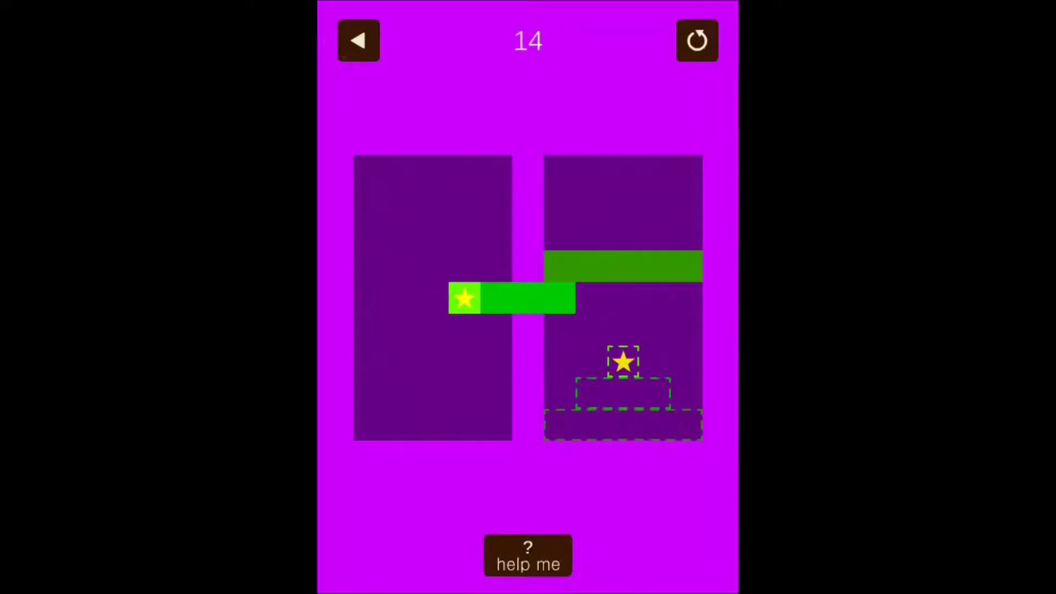
pyautogui.press('Right')
pyautogui.press('Right')
# Drop both bars one row in the right room and rearrange them across the gaps
pyautogui.press('Right')
pyautogui.press('Down')
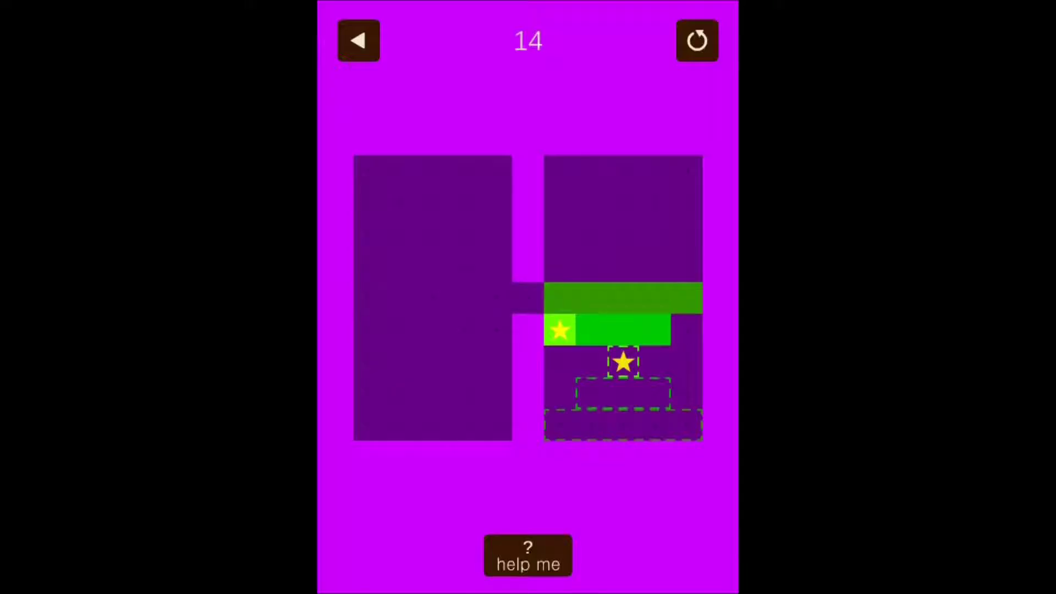
pyautogui.press('Right')
pyautogui.press('Left')
pyautogui.press('Down')
pyautogui.press('Right')
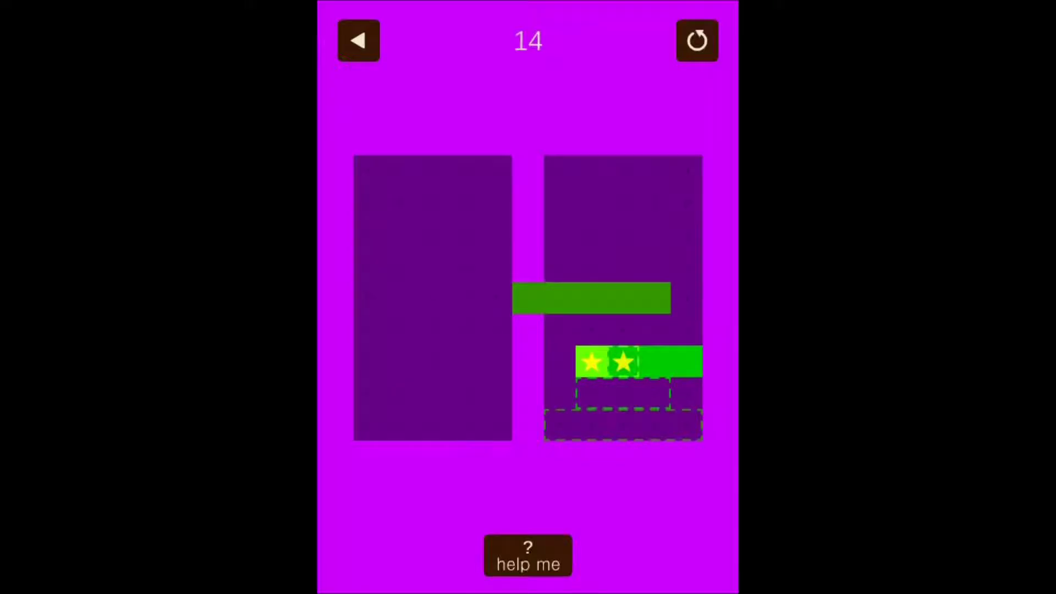
pyautogui.press('Up')
pyautogui.press('Left')
pyautogui.press('Left')
pyautogui.press('Down')
# Shift the light bar carrying the star right, then back left and up
pyautogui.press('Up')
pyautogui.press('Right')
pyautogui.press('Down')
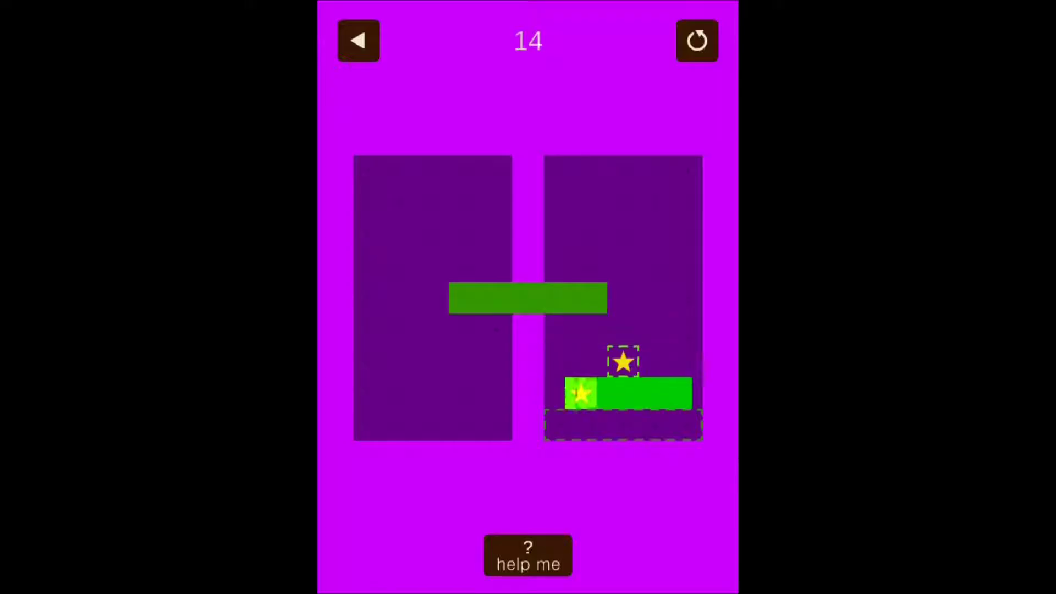
pyautogui.press('Up')
pyautogui.press('Left')
pyautogui.press('Left')
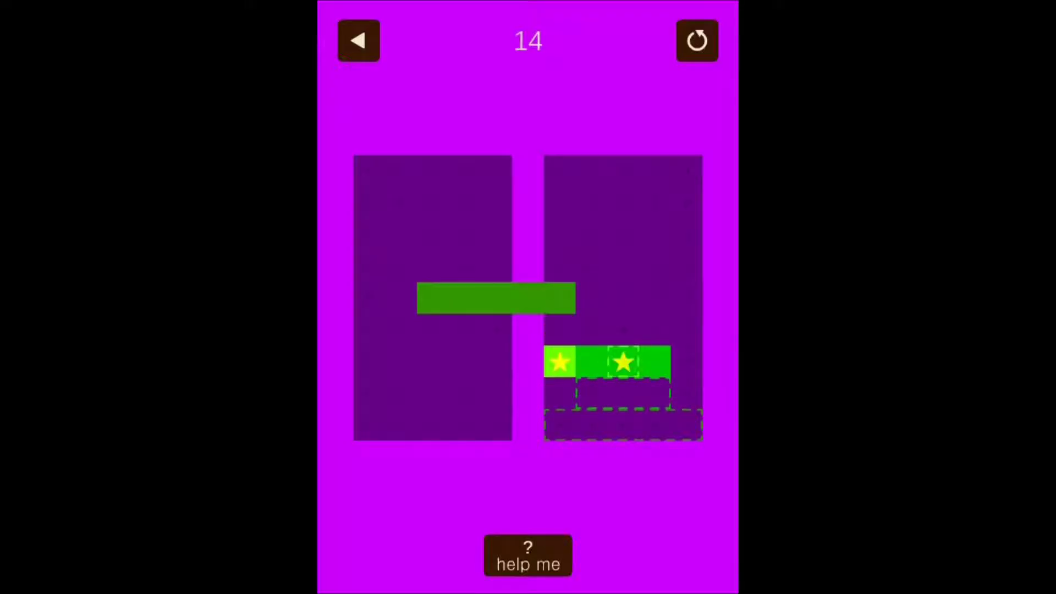
pyautogui.press('Right')
pyautogui.press('Up')
pyautogui.press('Up')
pyautogui.press('Left')
# Move the dark bar right and lift the light bar
pyautogui.press('Right')
pyautogui.press('Up')
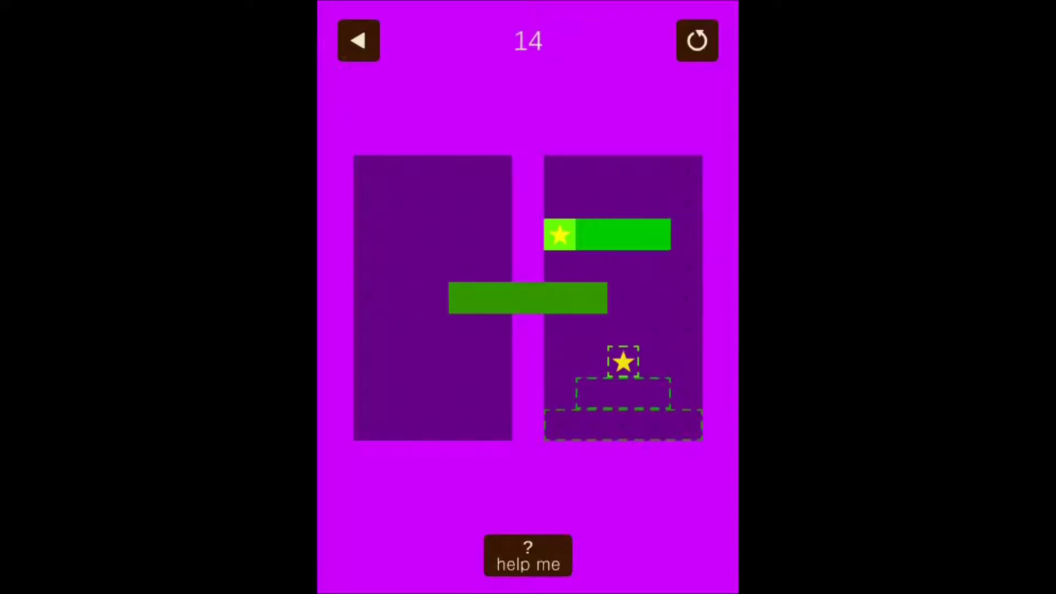
pyautogui.press('Down')
pyautogui.press('Right')
pyautogui.press('Up')
# Lift both bars higher in the right room
pyautogui.press('Down')
pyautogui.press('Right')
pyautogui.press('Up')
pyautogui.press('Left')
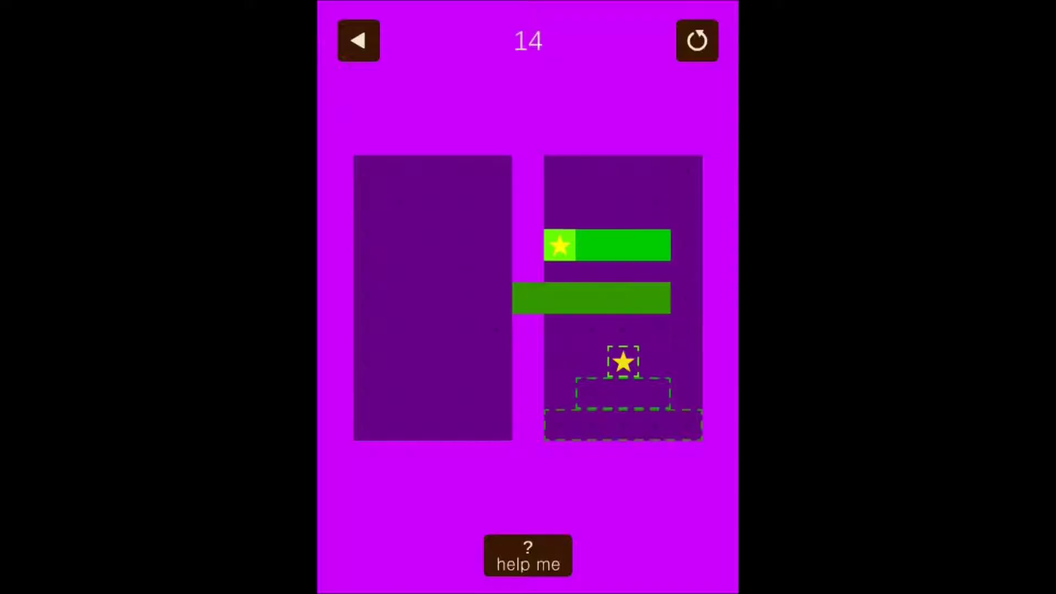
pyautogui.press('Down')
pyautogui.press('Right')
pyautogui.press('Up')
pyautogui.press('Up')
# Drop both bars three rows and slide the light bar with the star left
pyautogui.press('Down')
pyautogui.press('Down')
pyautogui.press('Down')
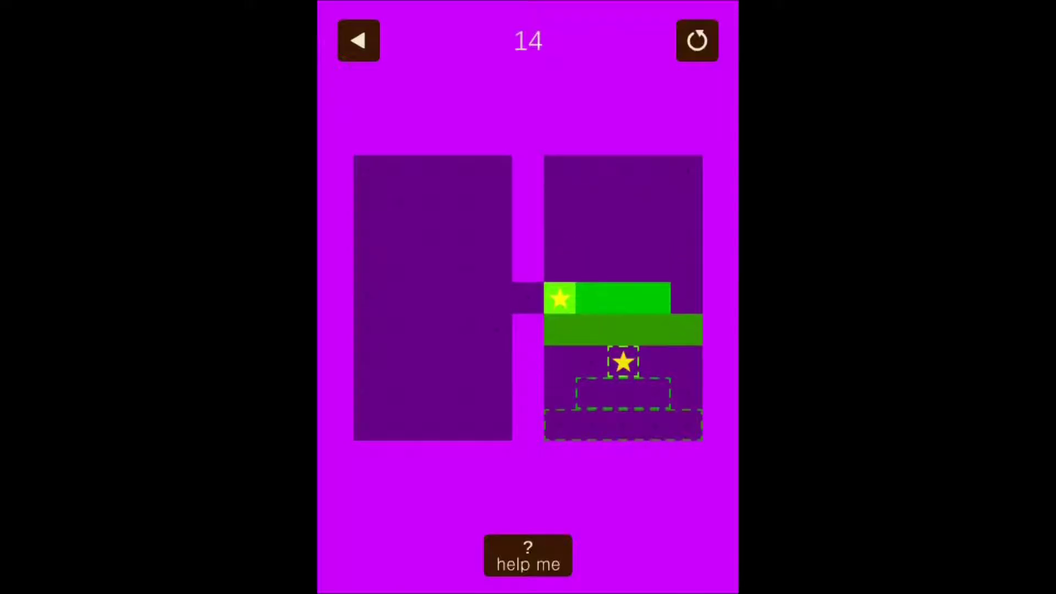
pyautogui.press('Left')
pyautogui.press('Left')
pyautogui.press('Right')
pyautogui.press('Left')
pyautogui.press('Down')
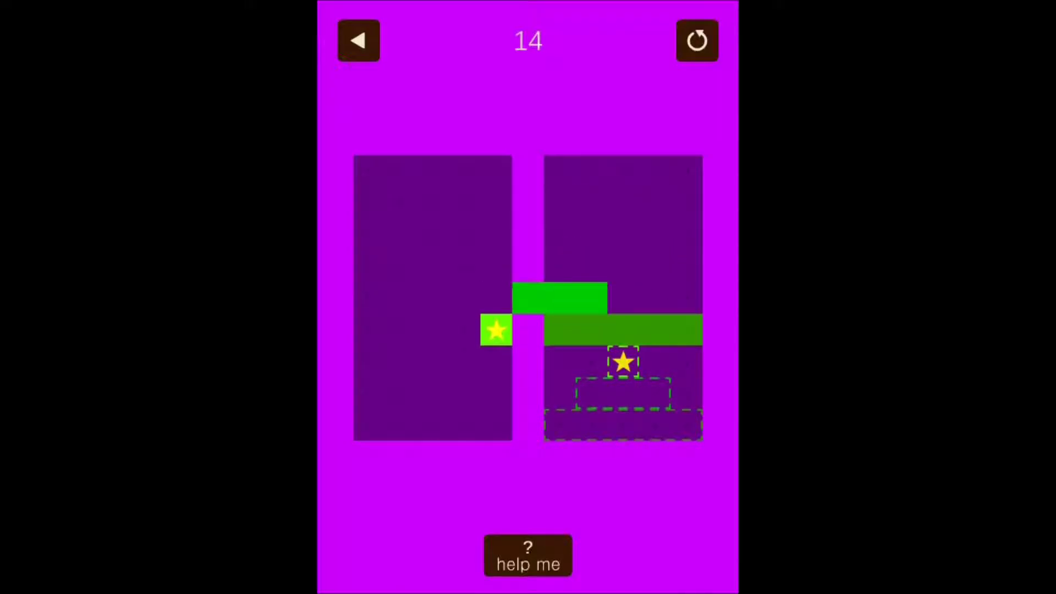
pyautogui.press('Up')
pyautogui.press('Left')
# Fit the light bar into the central gap, slide it right with the star, and lower both bars
pyautogui.press('Right')
pyautogui.press('Right')
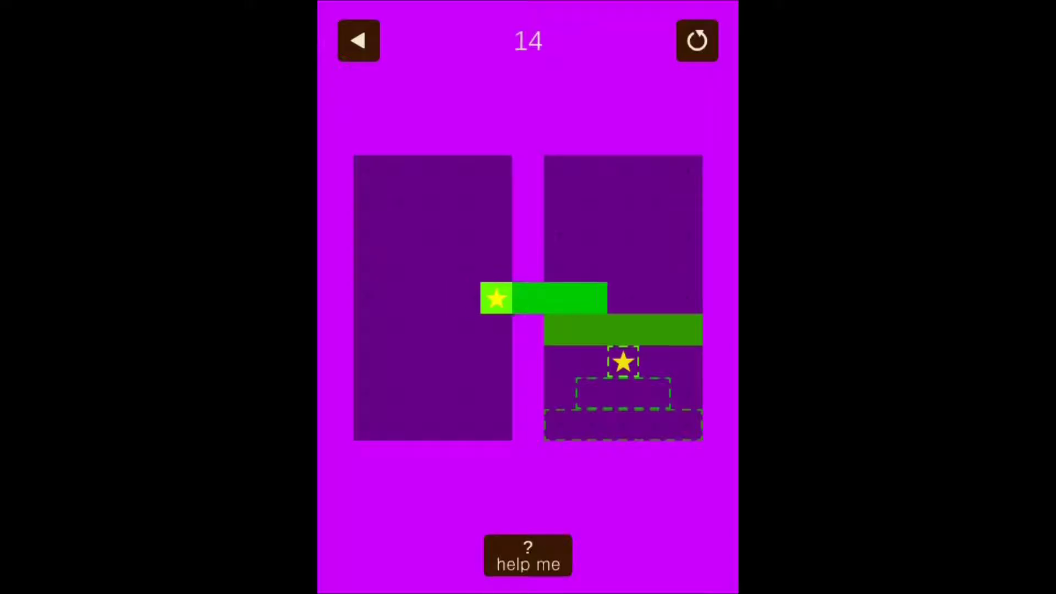
pyautogui.press('Right')
pyautogui.press('Left')
pyautogui.press('Down')
pyautogui.press('Up')
pyautogui.press('Up')
pyautogui.press('Right')
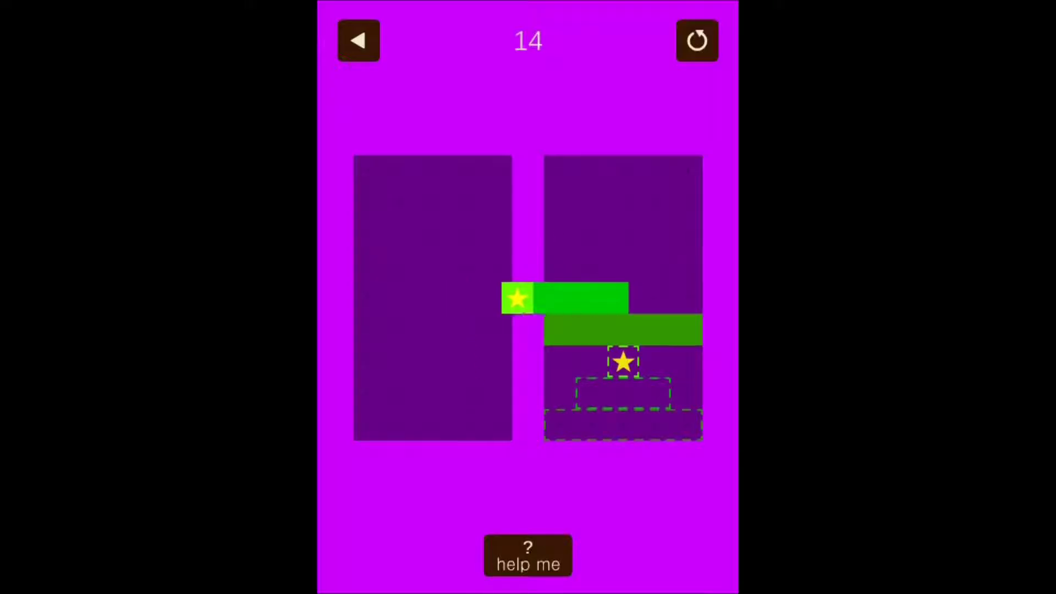
pyautogui.press('Right')
pyautogui.press('Right')
pyautogui.press('Right')
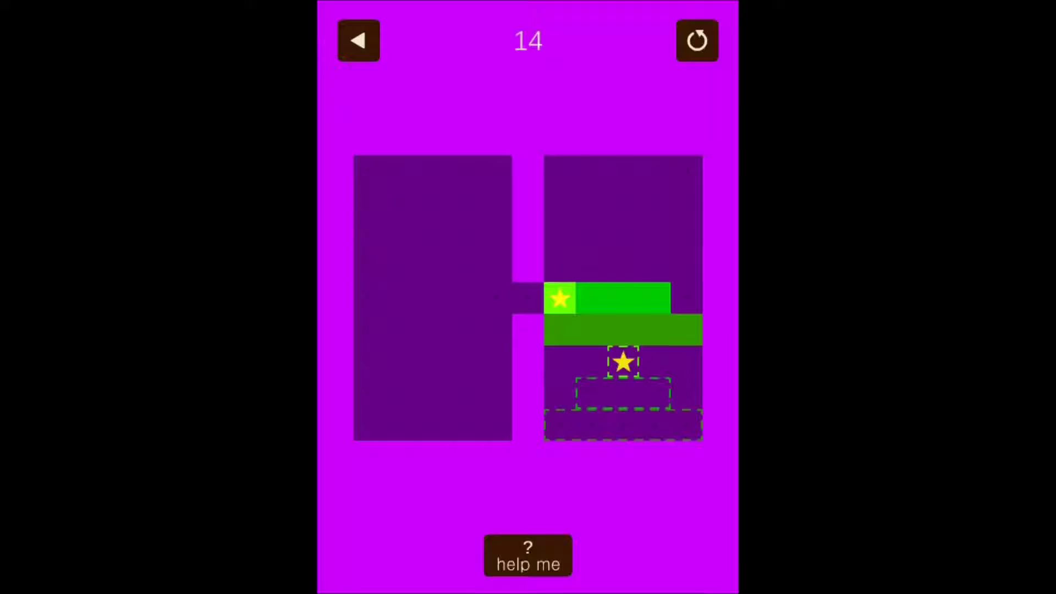
pyautogui.press('Down')
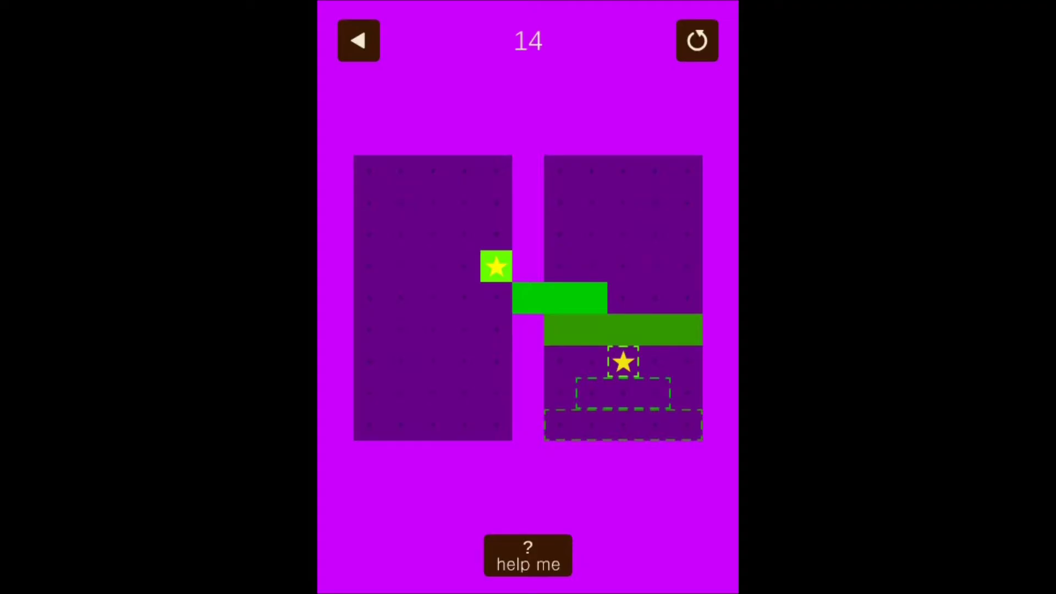
# Drop the bars so the star block sits level with the light green bar's end
pyautogui.press('Down')
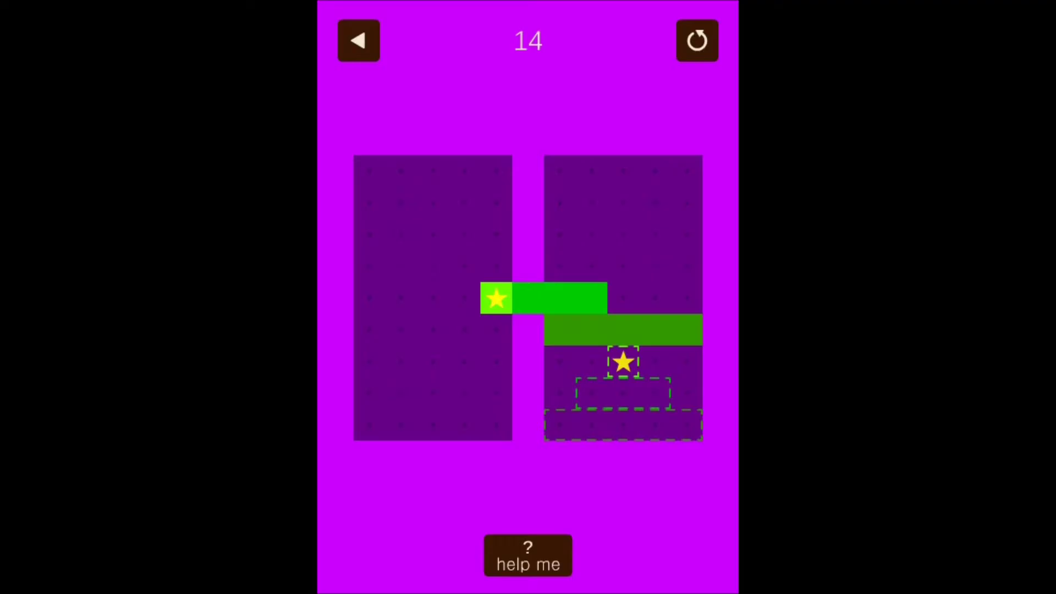
# Maneuver the star block around and onto the light green bar
pyautogui.press('Up')
pyautogui.press('Left')
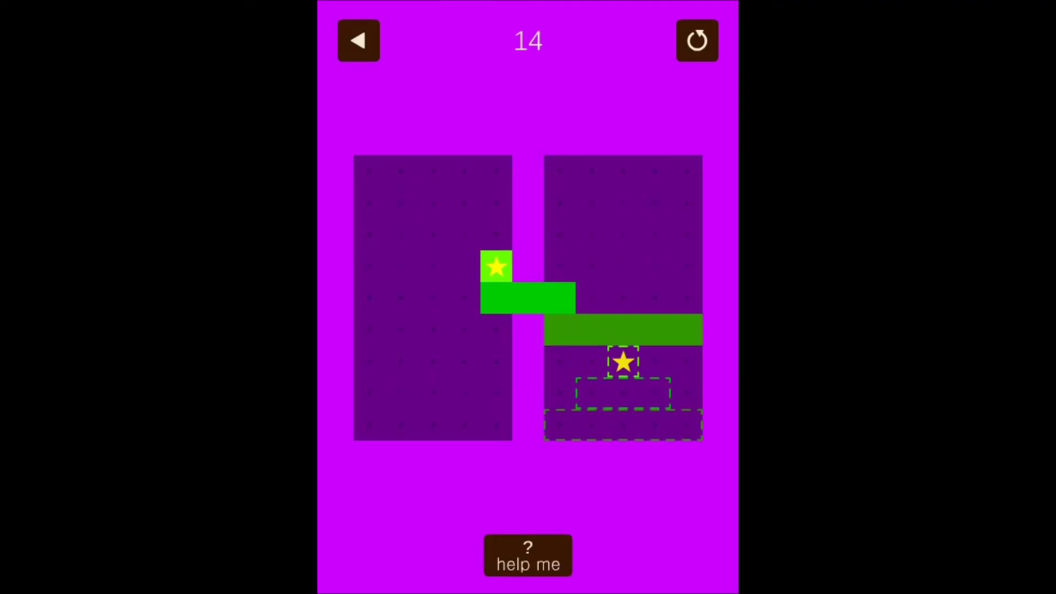
pyautogui.press('Left')
pyautogui.press('Up')
pyautogui.press('Left')
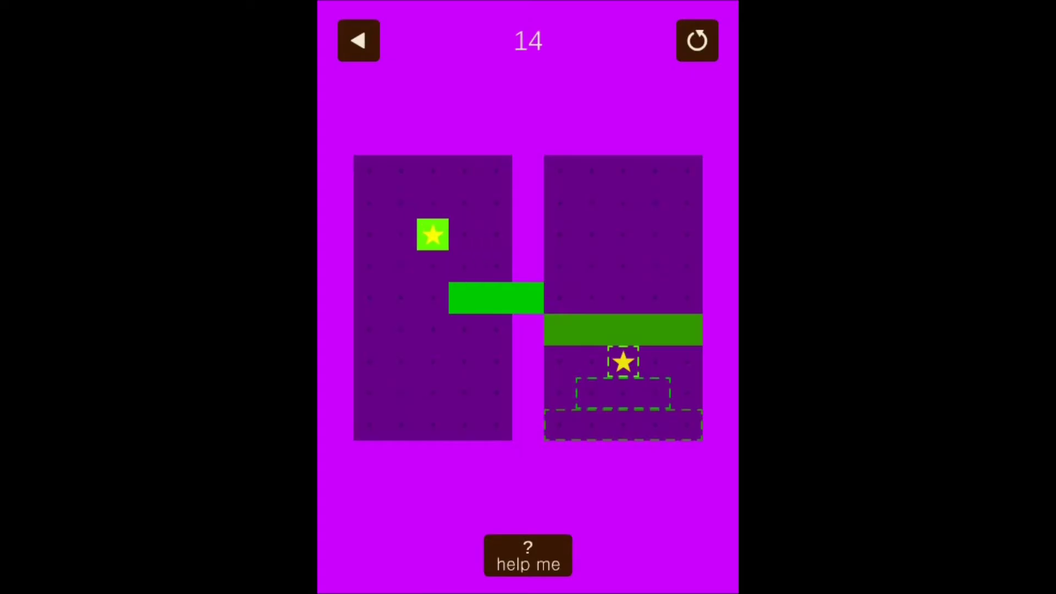
pyautogui.press('Right')
pyautogui.press('Right')
pyautogui.press('Down')
# Drop the bar one cell with the star on top, then raise them a cell
pyautogui.press('Left')
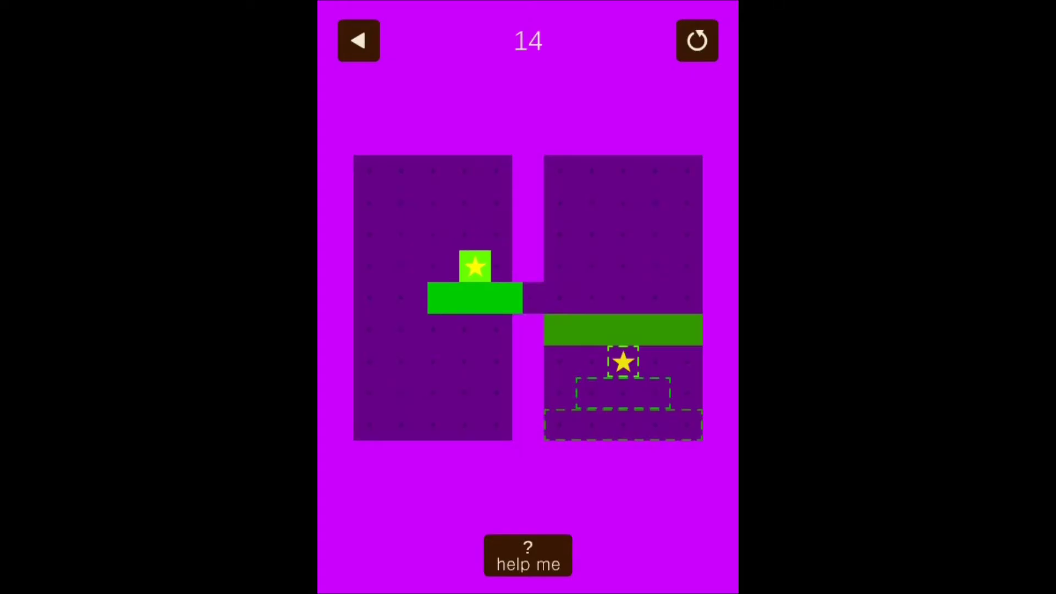
pyautogui.press('Down')
pyautogui.press('Right')
pyautogui.press('Up')
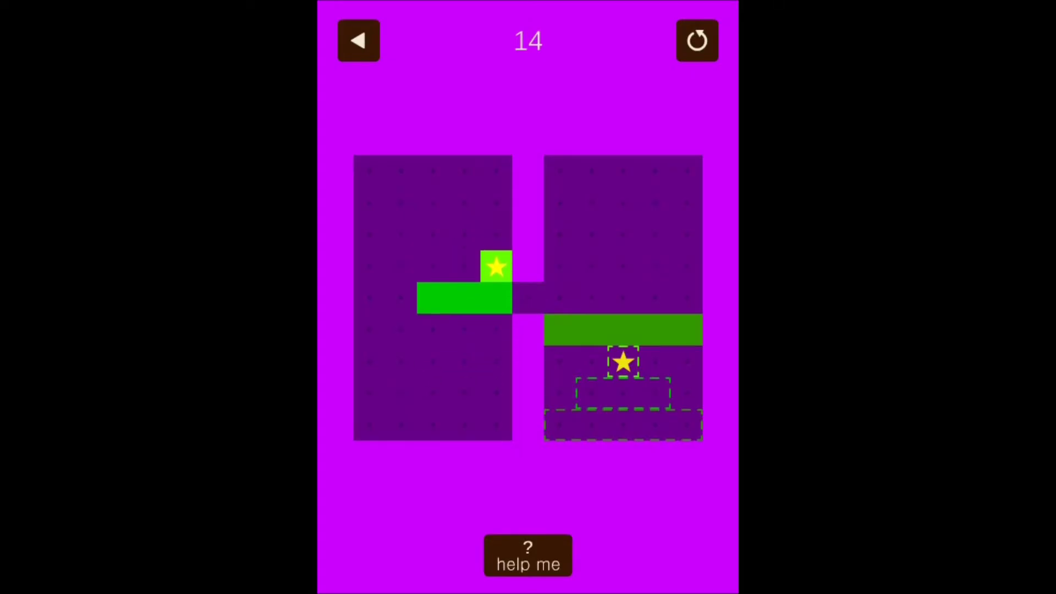
# Shift the bar right into the gap and lift the star above its right end
pyautogui.press('Left')
pyautogui.press('Left')
pyautogui.press('Right')
pyautogui.press('Right')
pyautogui.press('Right')
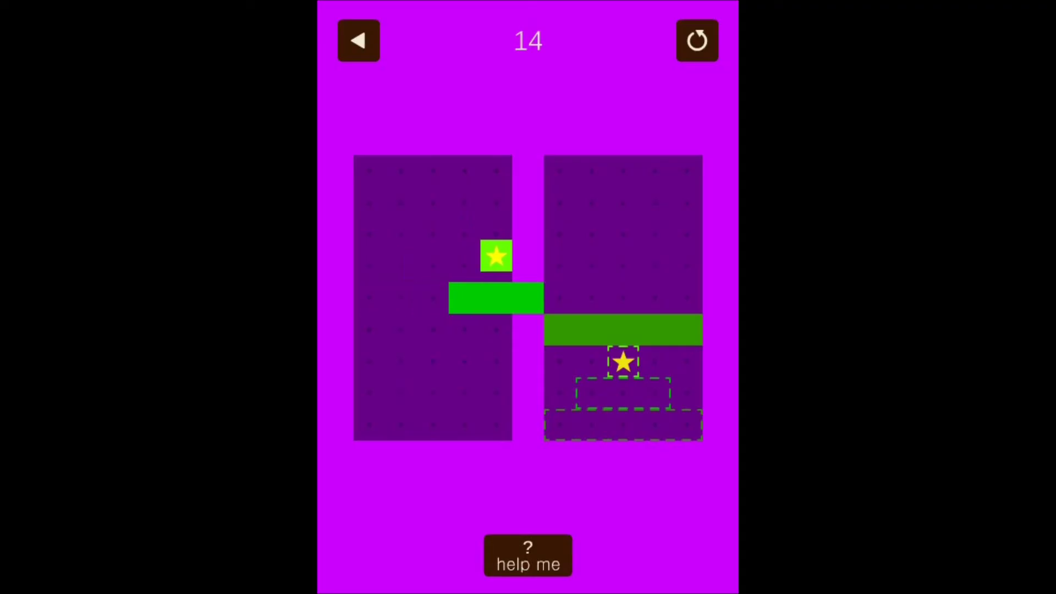
pyautogui.press('Up')
pyautogui.press('Left')
pyautogui.press('Right')
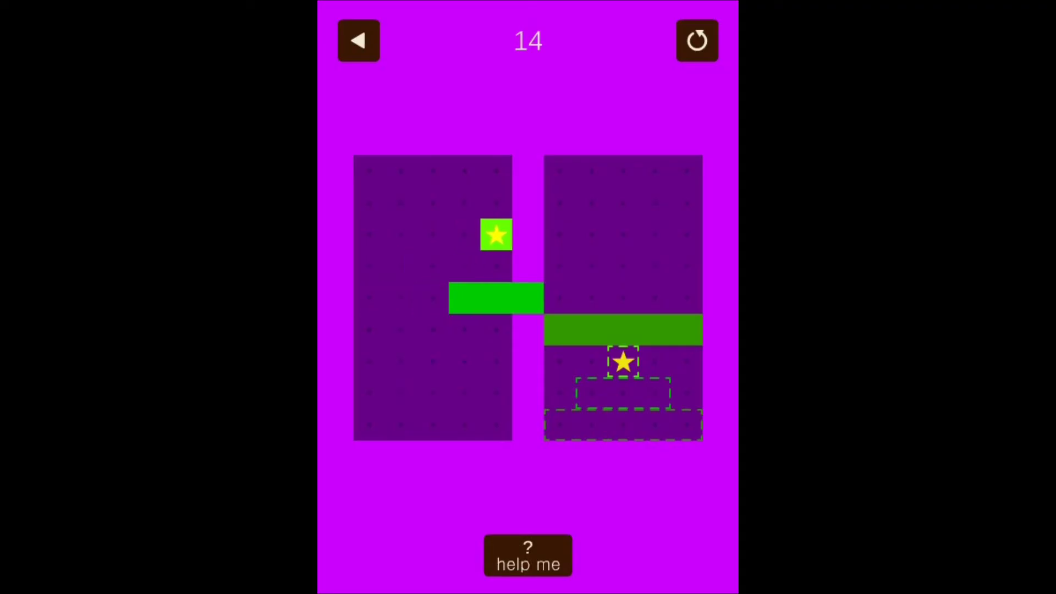